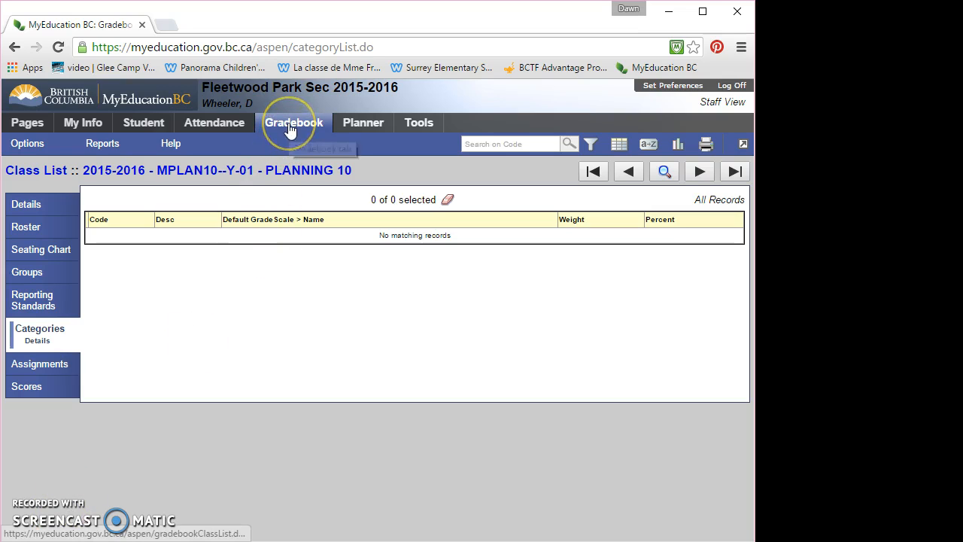
Add a new gradebook category to the PLANNING 10 class with code HW, description Homework and weight 25.
left_click(43, 333)
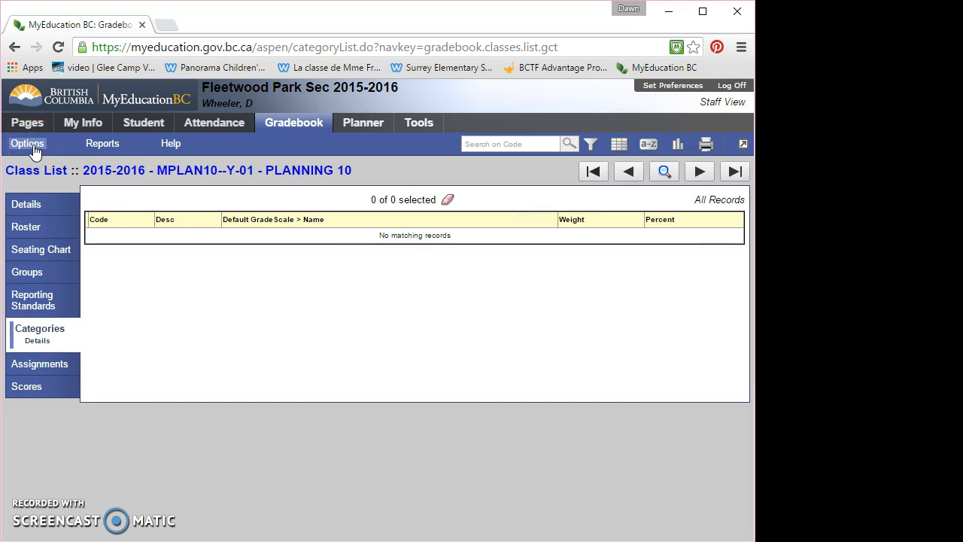
left_click(34, 151)
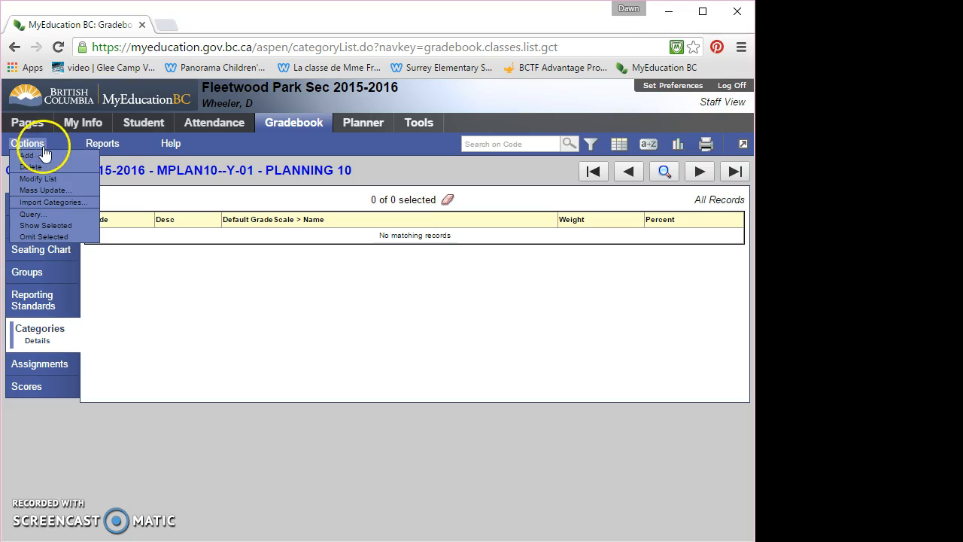
left_click(49, 156)
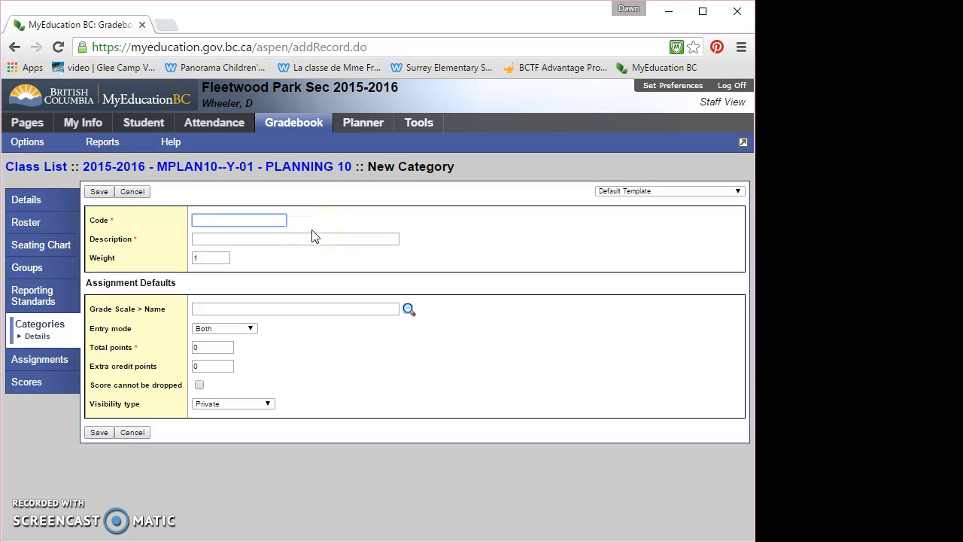
left_click(308, 260)
left_click(209, 239)
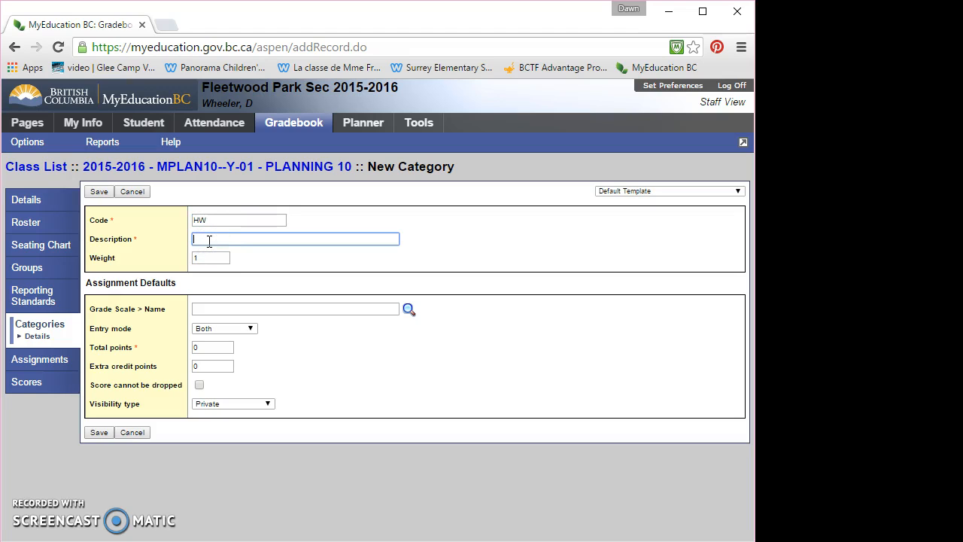
type("Homework")
left_click(208, 257)
left_click(220, 257)
left_click_drag(220, 257, 195, 257)
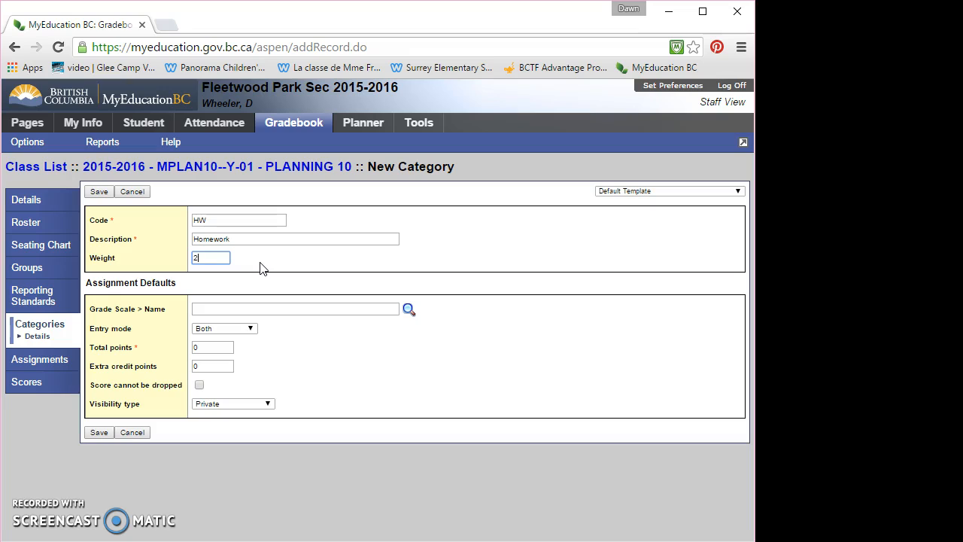
left_click(213, 282)
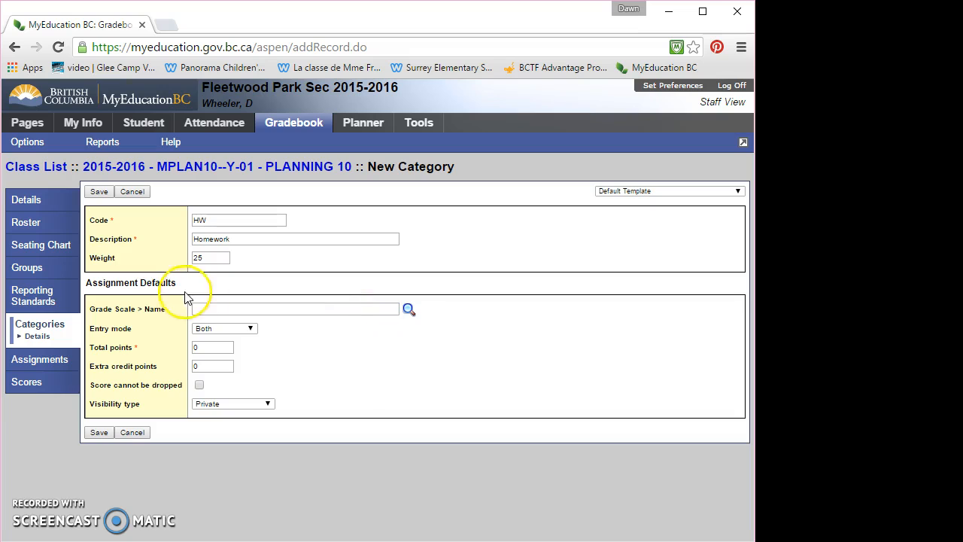
Set the Homework category's grade scale to Provincial Mark Scale Interim Marks and its entry mode to Numeric Only.
left_click(407, 311)
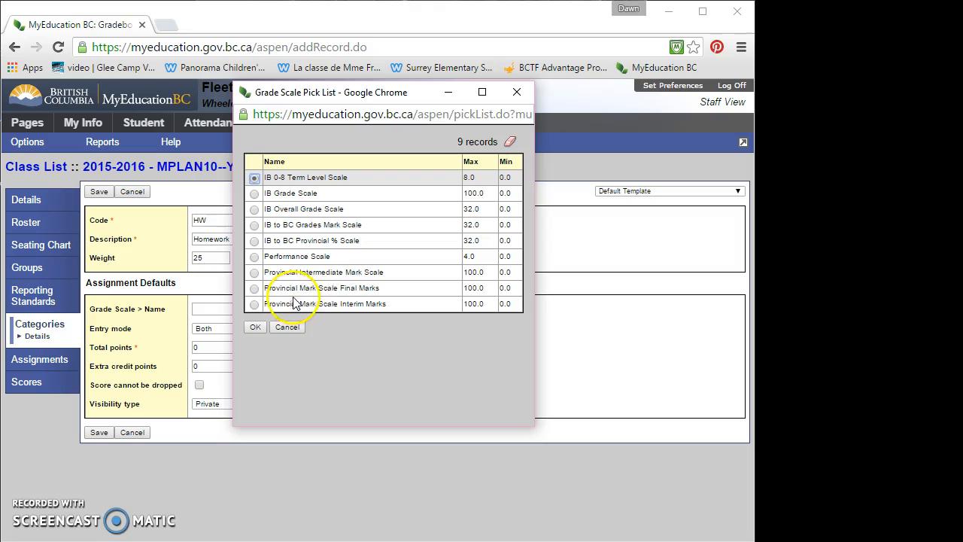
left_click(254, 304)
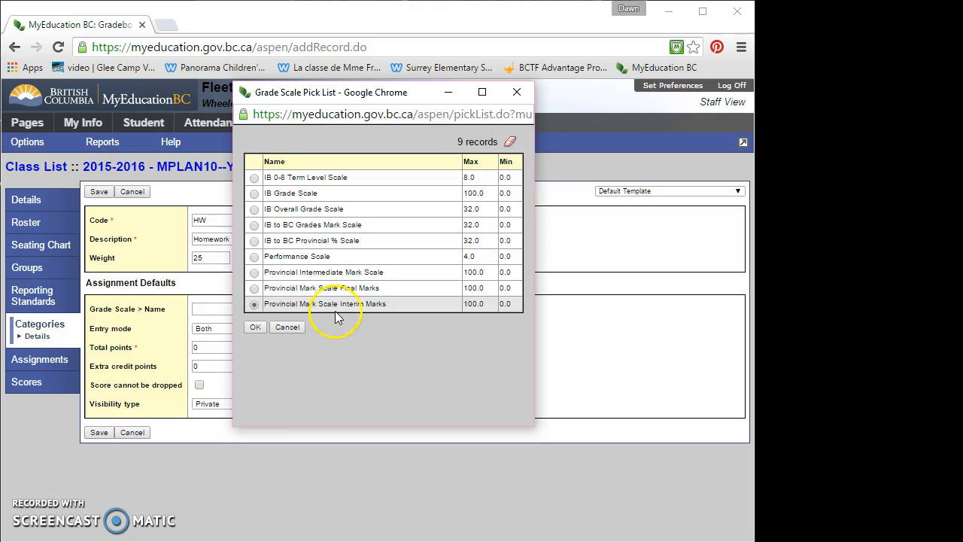
left_click(255, 326)
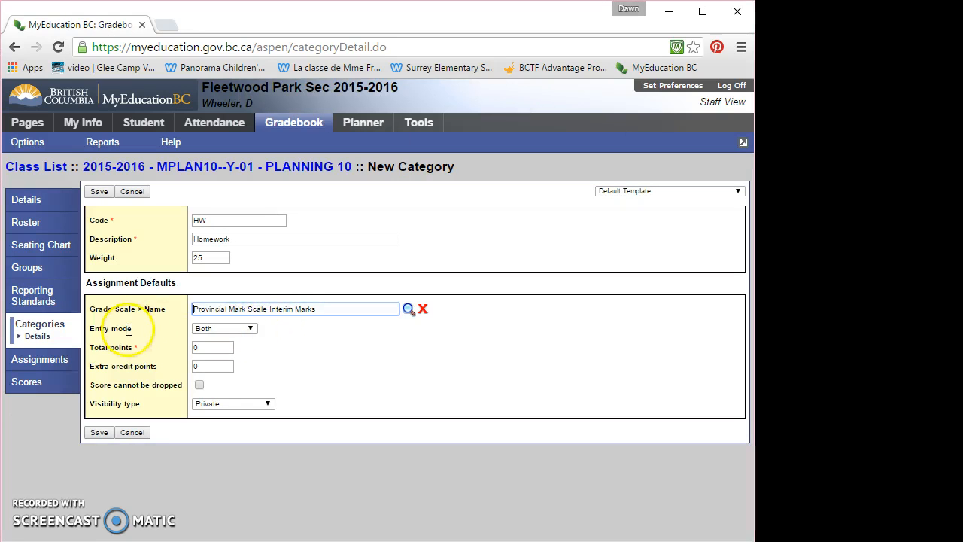
left_click(248, 331)
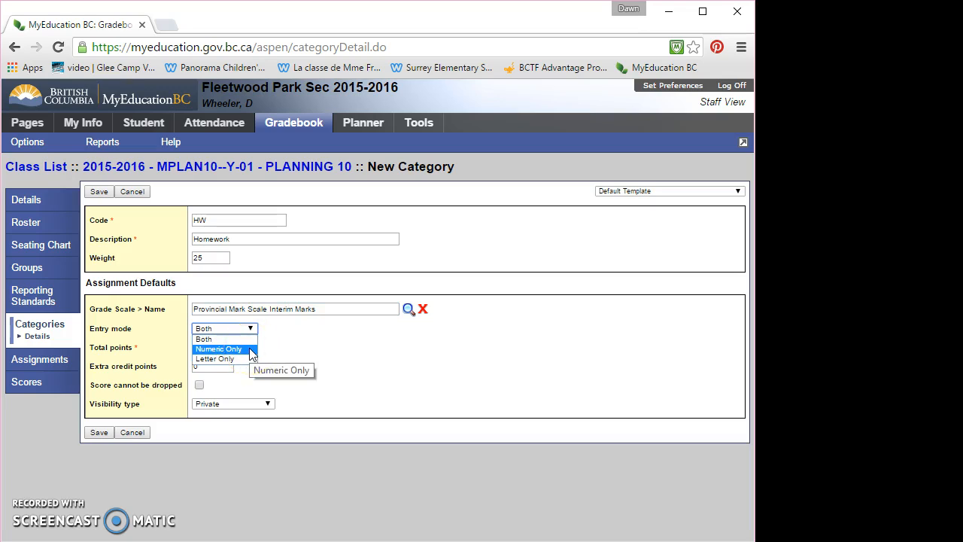
left_click(251, 350)
Set the Homework category's default total points to 10.
left_click(211, 366)
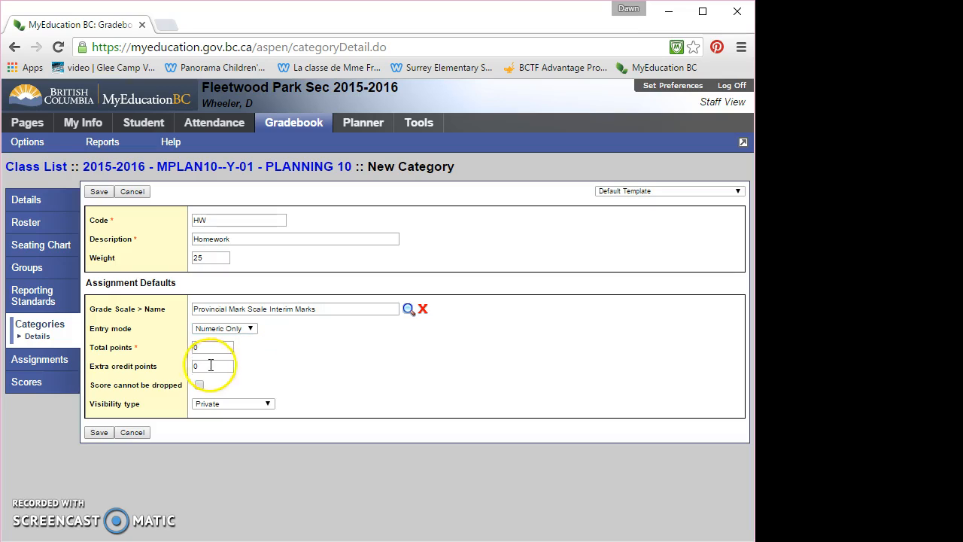
double_click(205, 347)
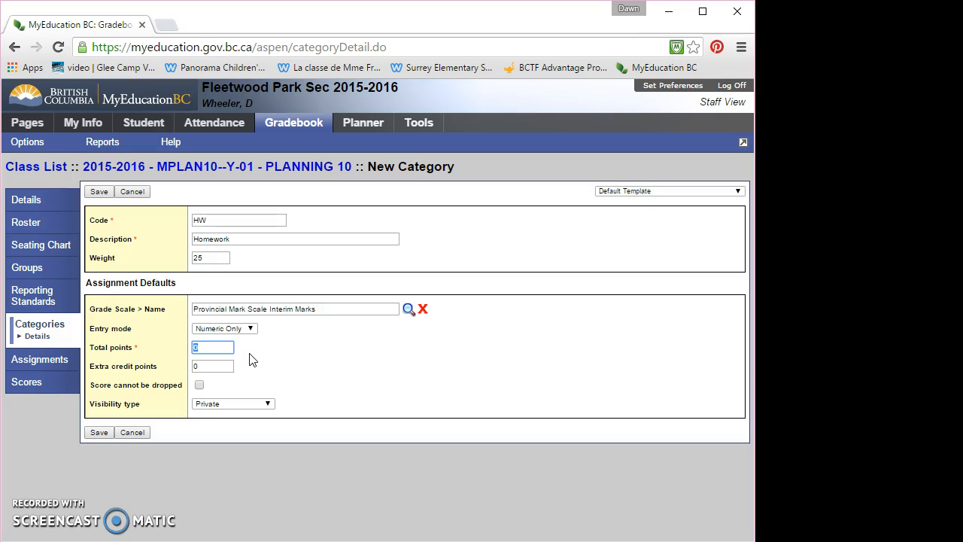
left_click(252, 360)
Set the Homework category's visibility type to Public and save the category.
left_click(226, 406)
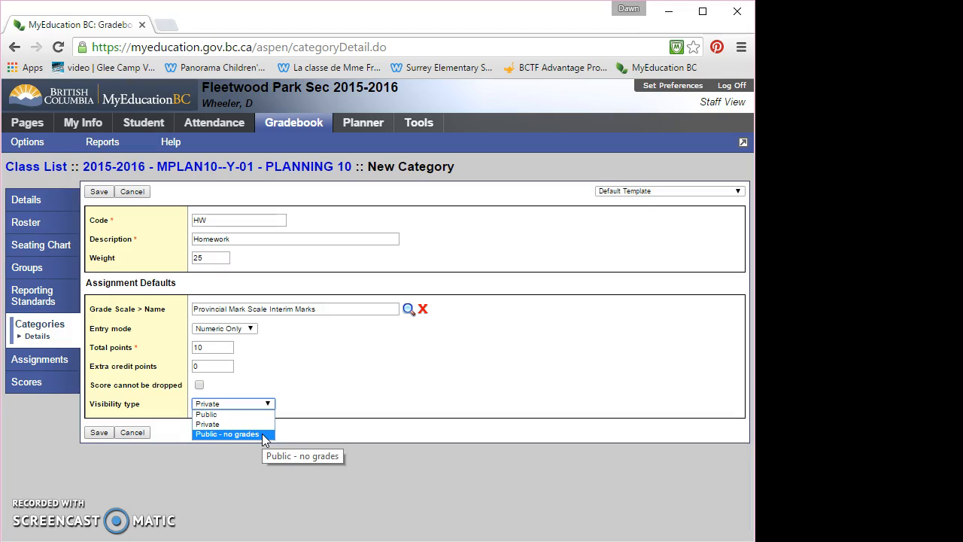
left_click(264, 436)
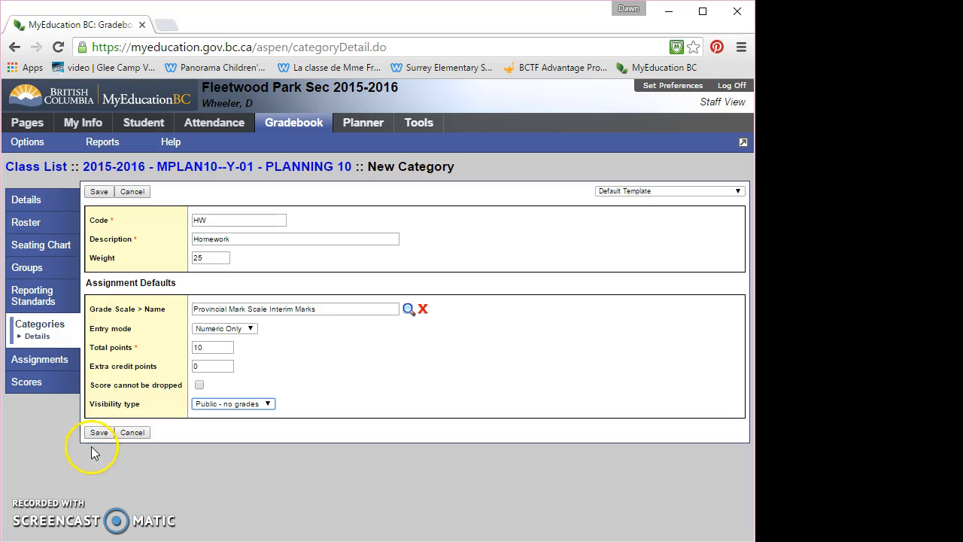
left_click(253, 403)
left_click(237, 415)
left_click(98, 433)
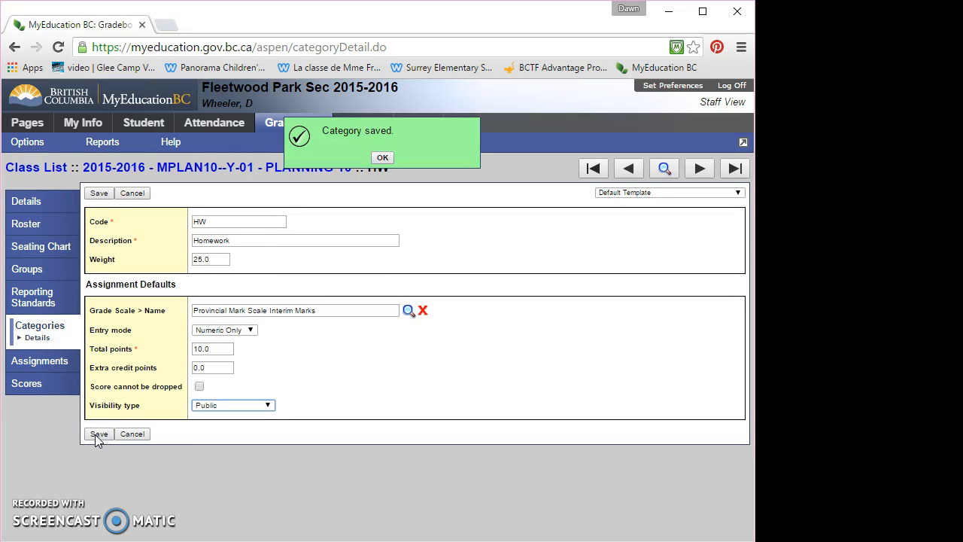
Add another category with code Tests, description Tests/Quizzes and weight 40.
left_click(48, 331)
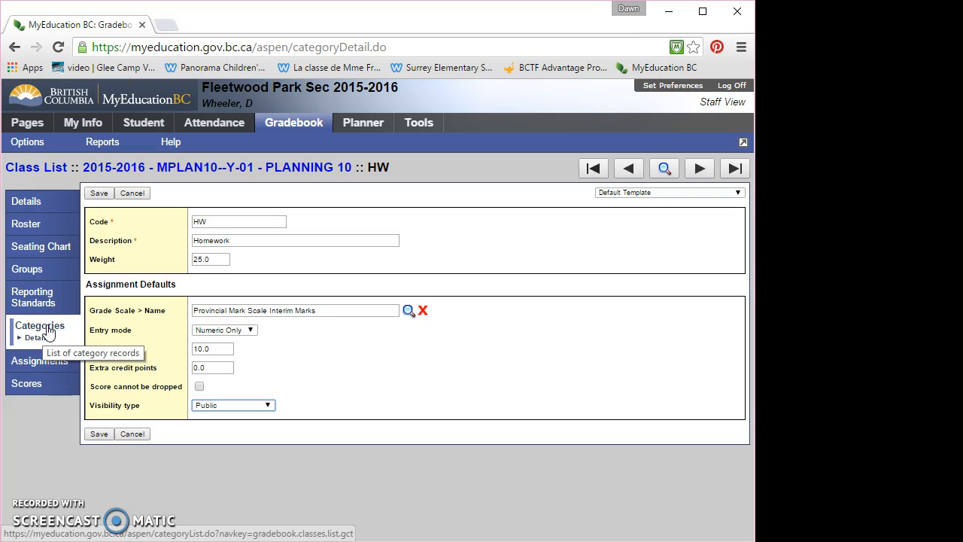
left_click(30, 142)
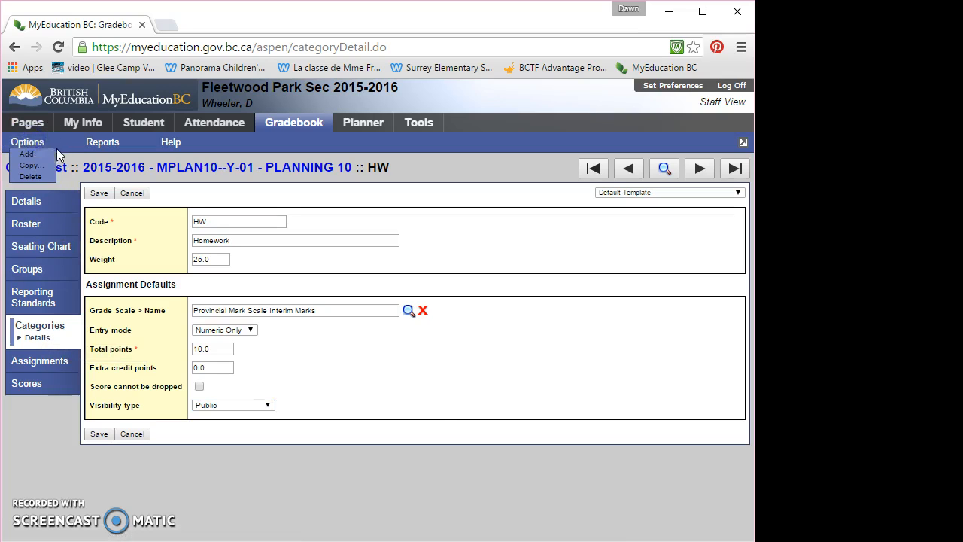
left_click(40, 154)
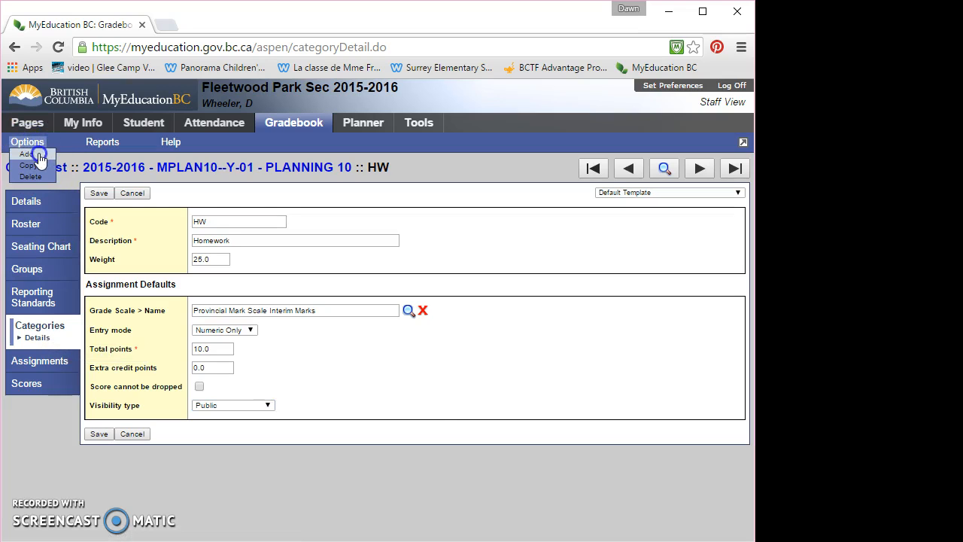
left_click(225, 226)
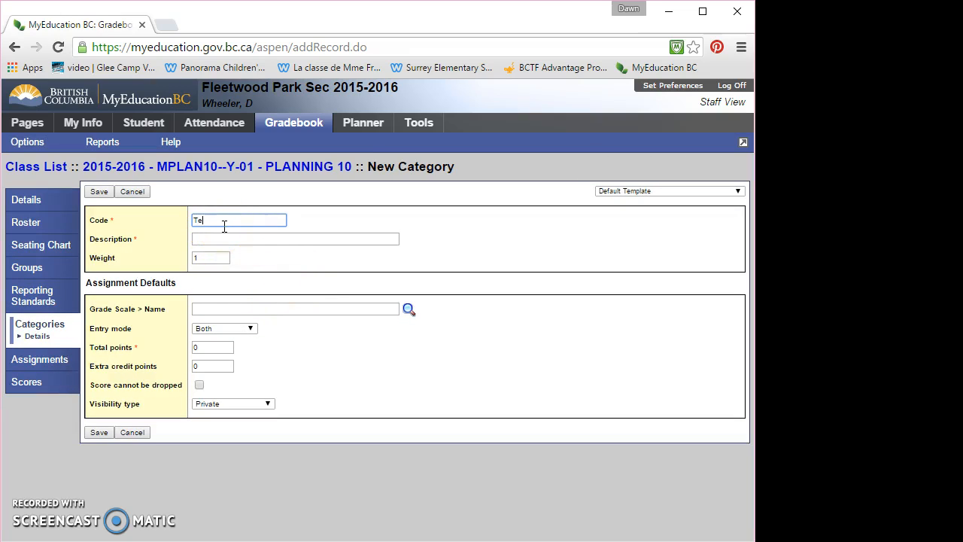
left_click(226, 238)
type("Tes")
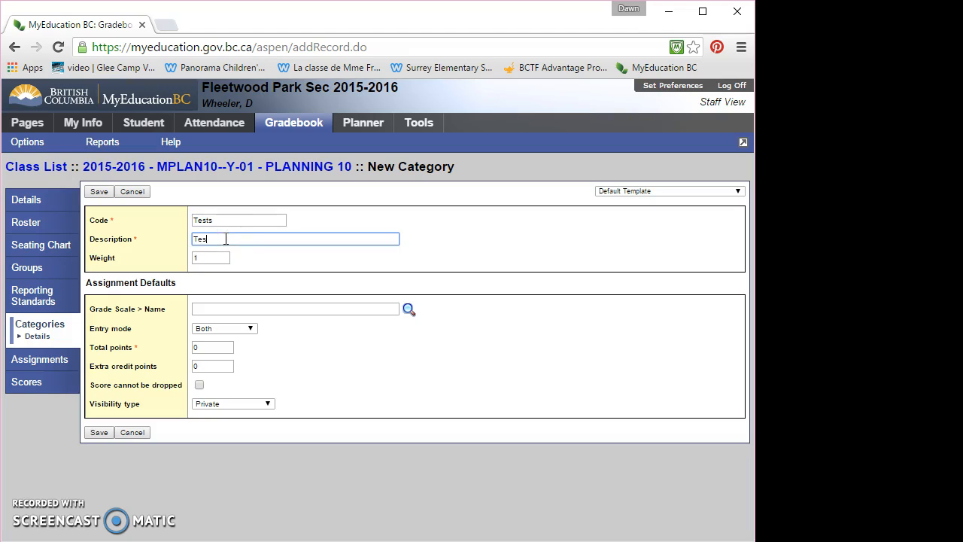
type("ts/Quizzes")
left_click_drag(214, 257, 176, 256)
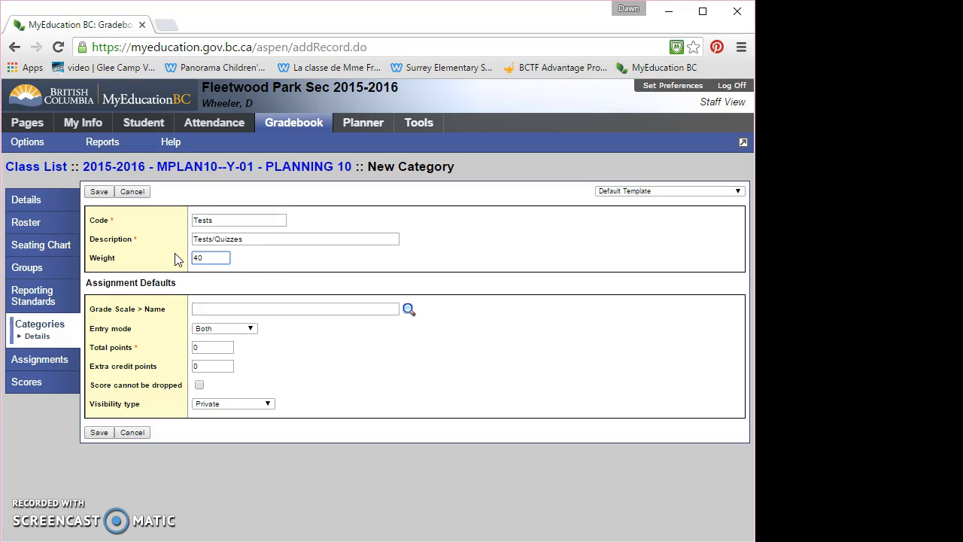
left_click(237, 274)
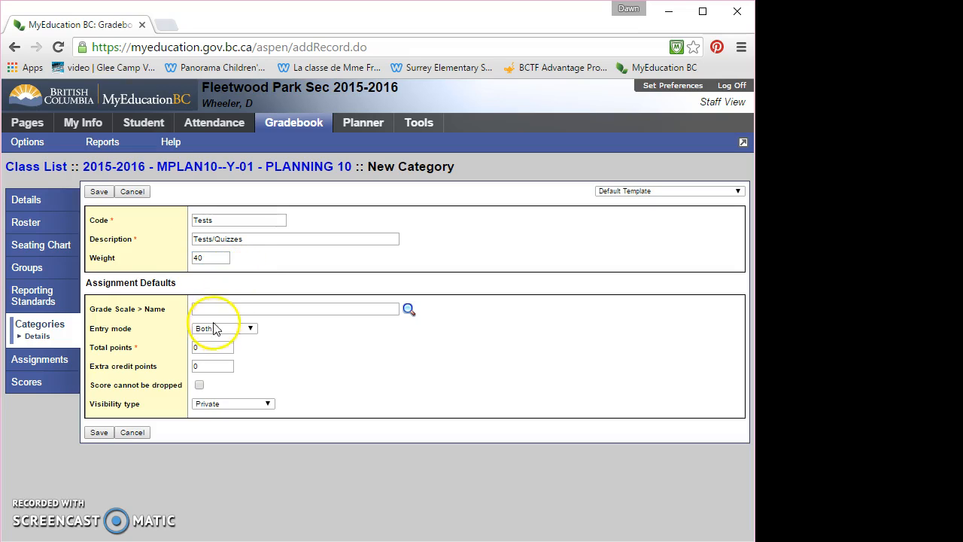
Assign the Provincial Mark Scale Interim Marks grade scale and Numeric Only entry mode to the Tests category.
left_click(408, 311)
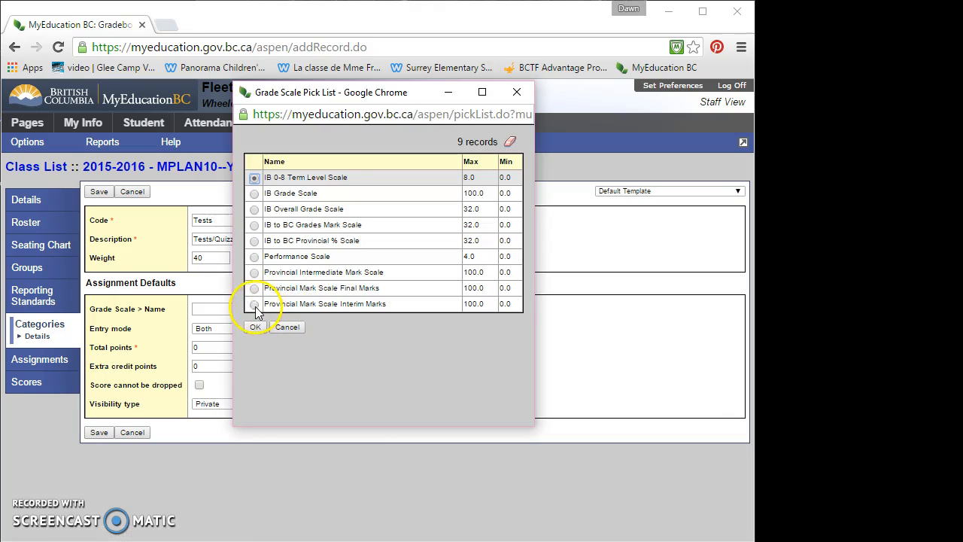
left_click(255, 304)
left_click(255, 326)
left_click(234, 330)
Save the Tests category with default total points of 20 and Public visibility.
double_click(194, 347)
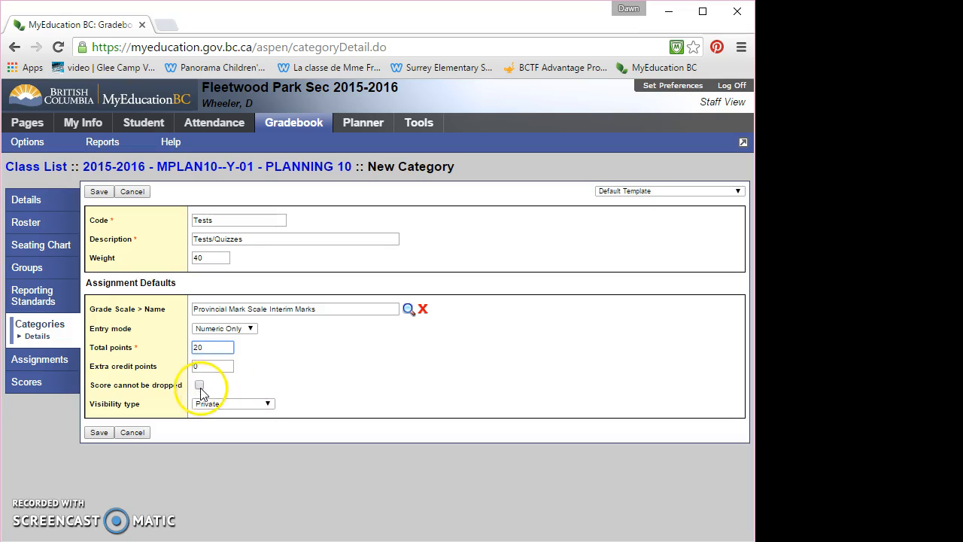
left_click(232, 404)
left_click(229, 418)
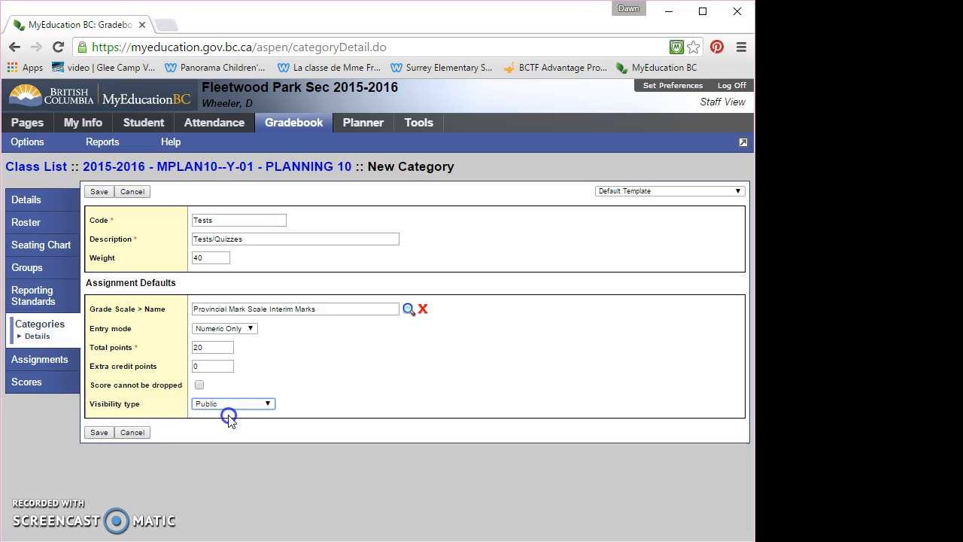
left_click(98, 433)
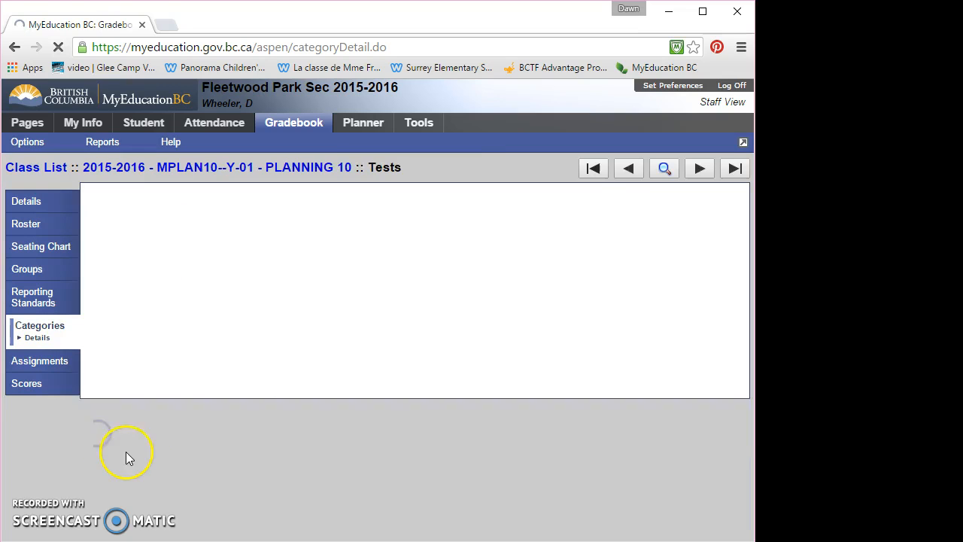
left_click(382, 158)
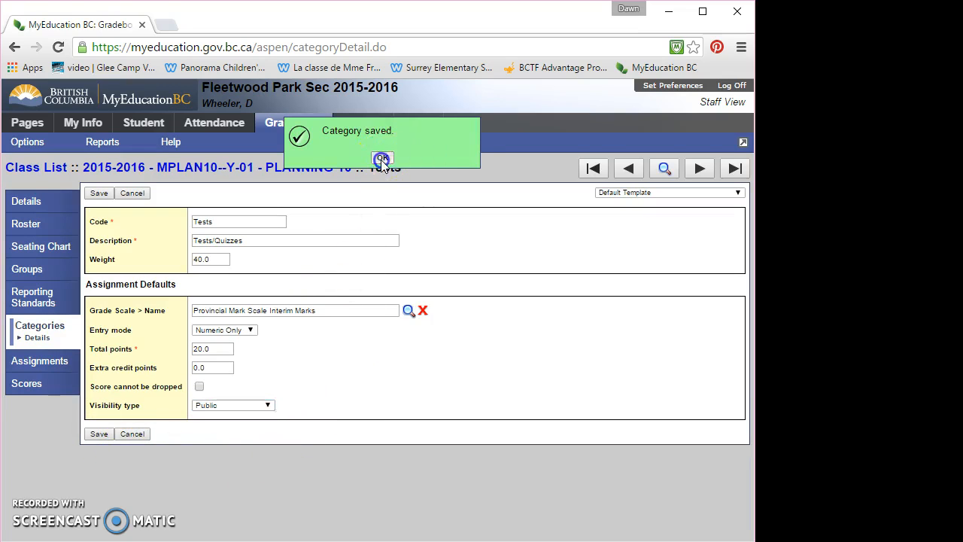
Save the Projects category.
left_click(245, 454)
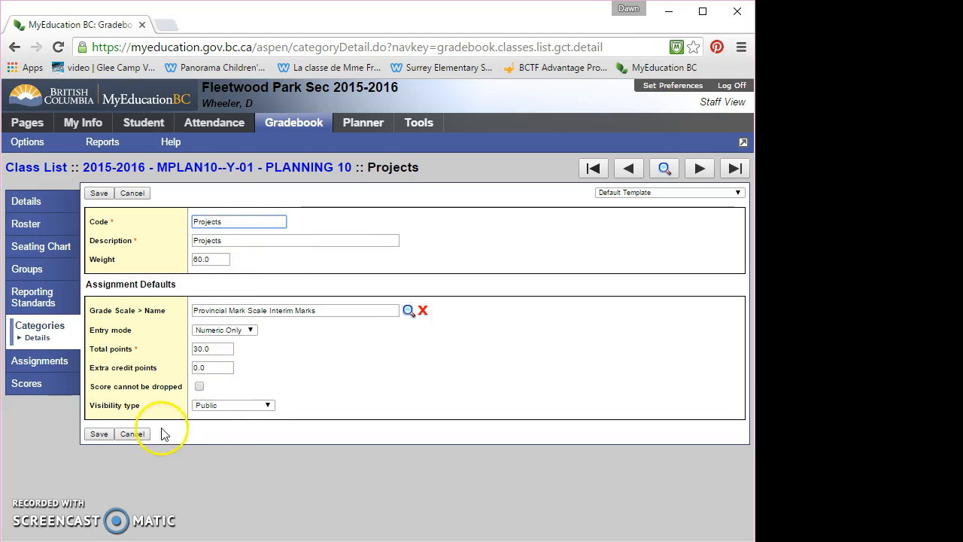
left_click(99, 435)
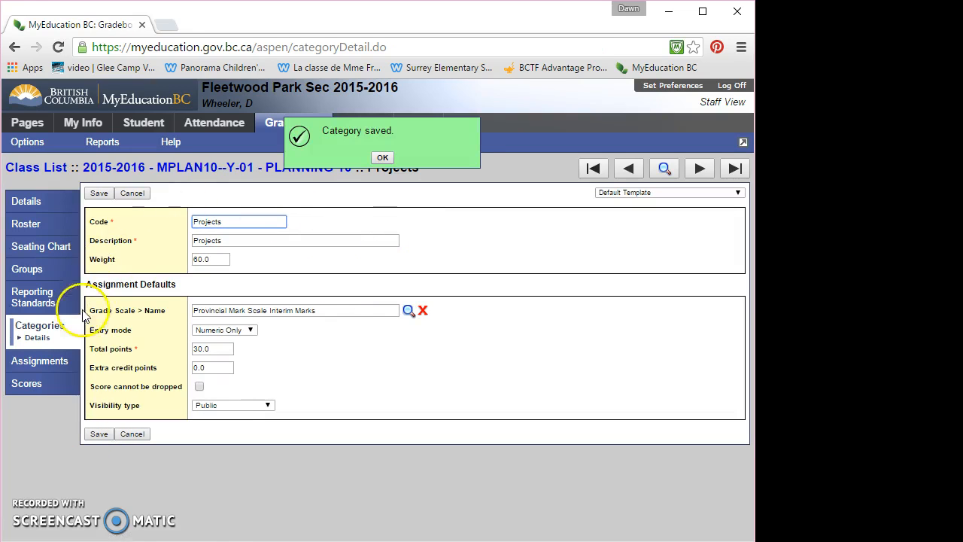
left_click(383, 158)
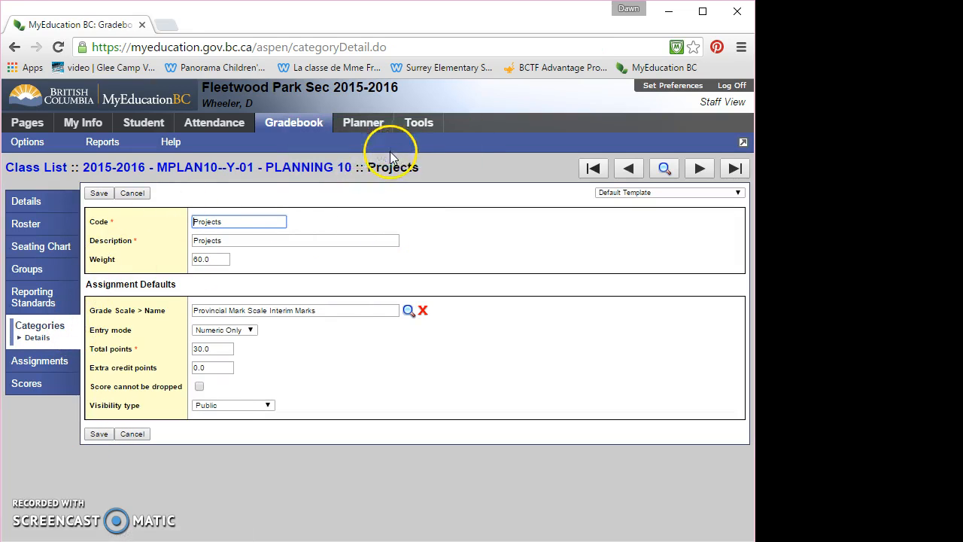
Change the Tests category's weight to 15, save it and return to the list of categories.
left_click(58, 330)
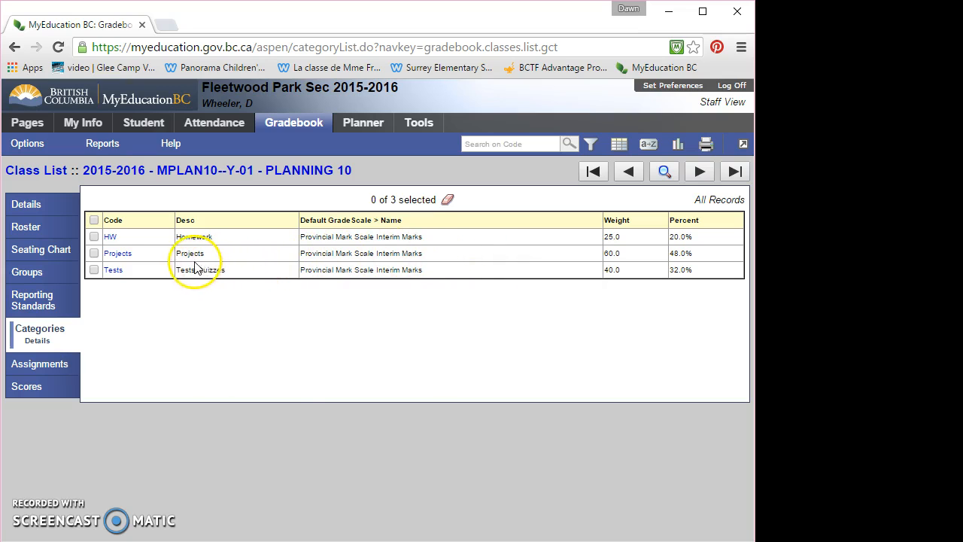
left_click(114, 271)
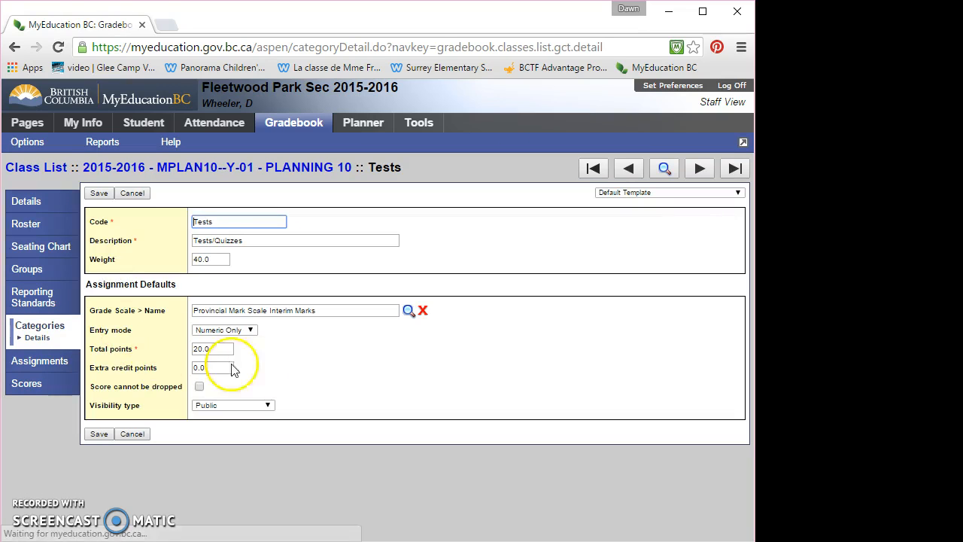
left_click_drag(216, 259, 163, 260)
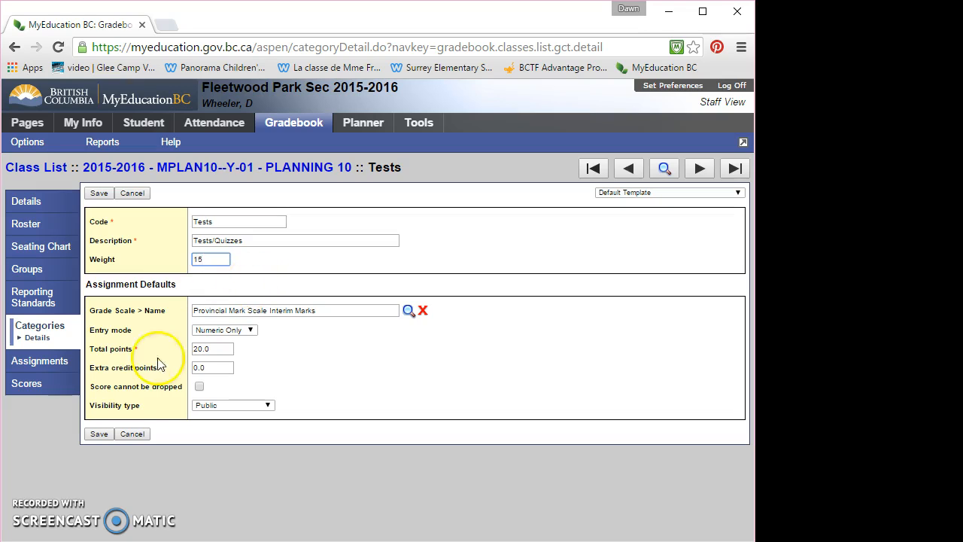
left_click(98, 435)
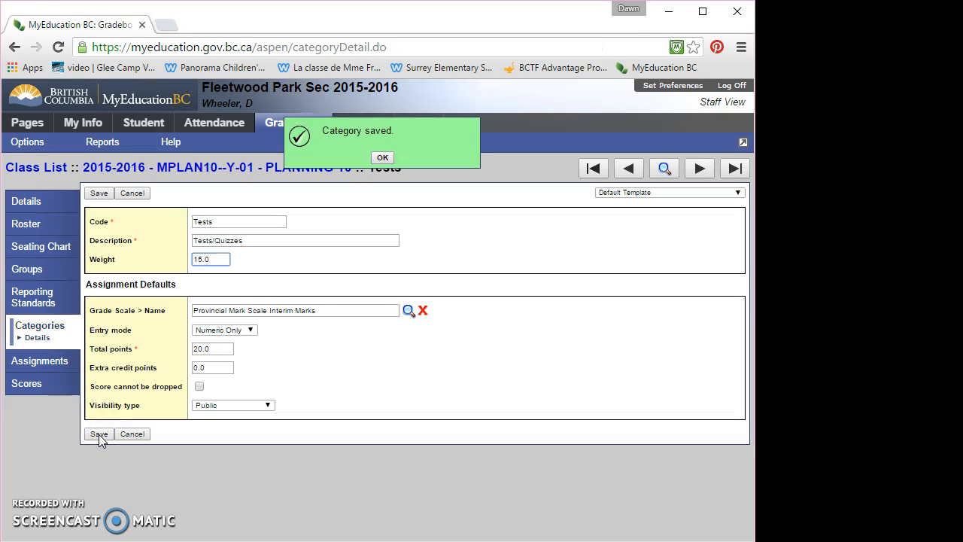
left_click(382, 157)
left_click(62, 326)
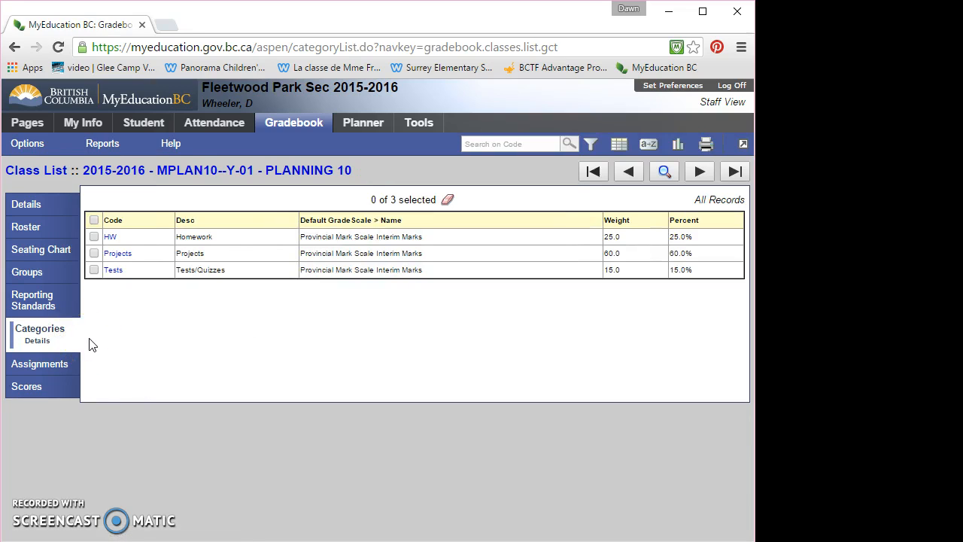